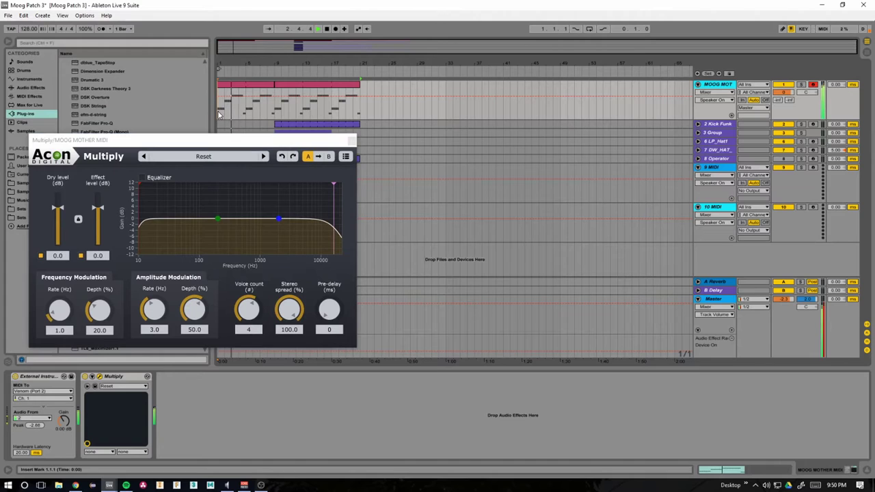
Compare the Moog track with Multiply bypassed and re-enabled, and close the Multiply plug-in window.
{"action": "left_click", "coordinate": [85, 376]}
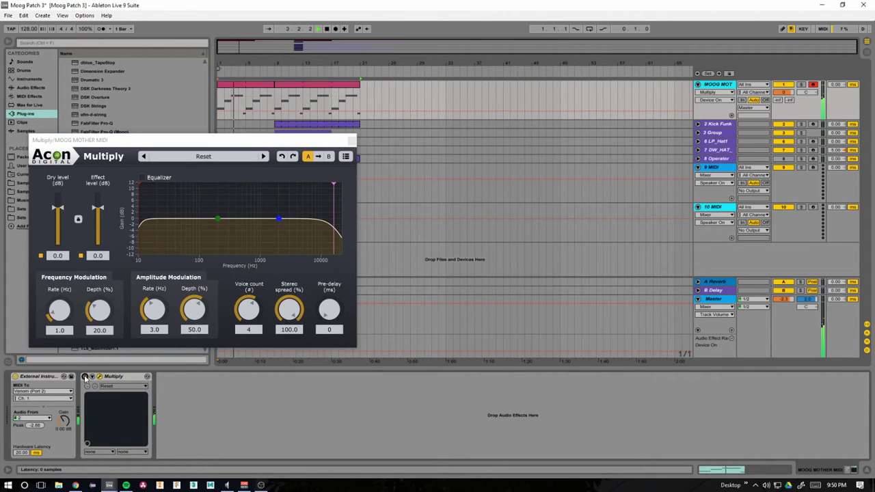
{"action": "left_click", "coordinate": [85, 377]}
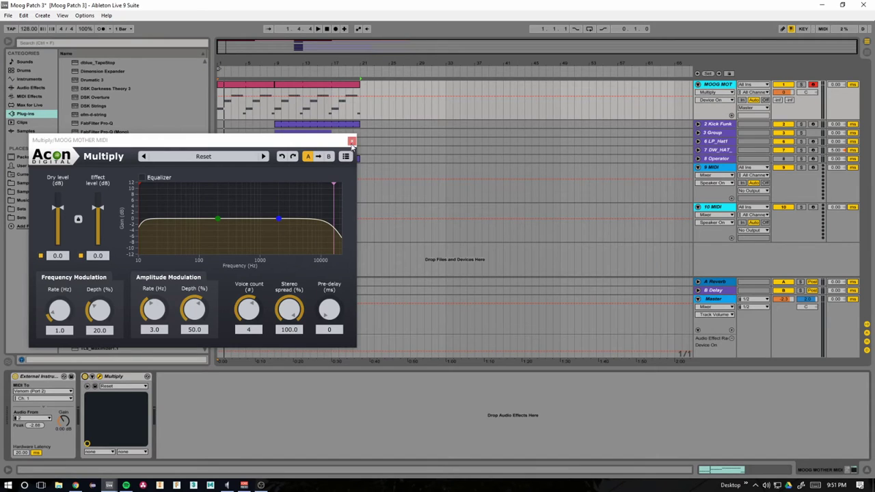
{"action": "left_click", "coordinate": [352, 142]}
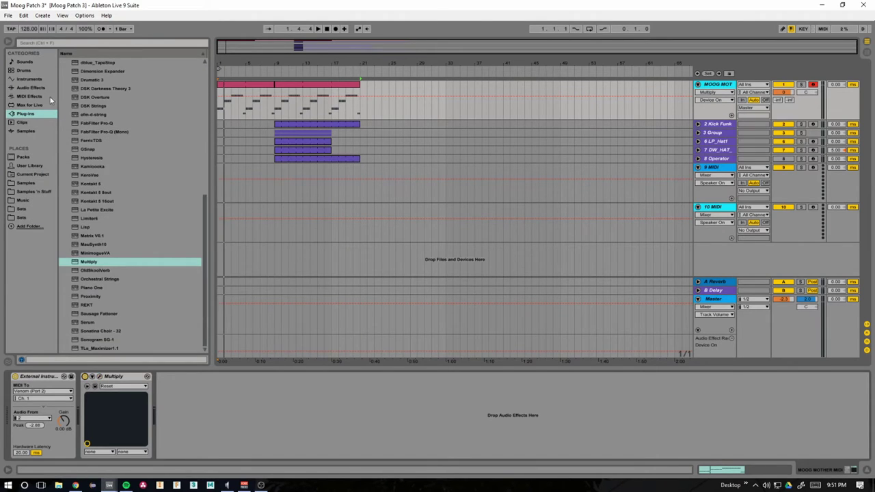
Add the Flanger audio effect after Multiply on the Moog track and set its Dry/Wet to 62.7 %.
{"action": "left_click", "coordinate": [31, 87]}
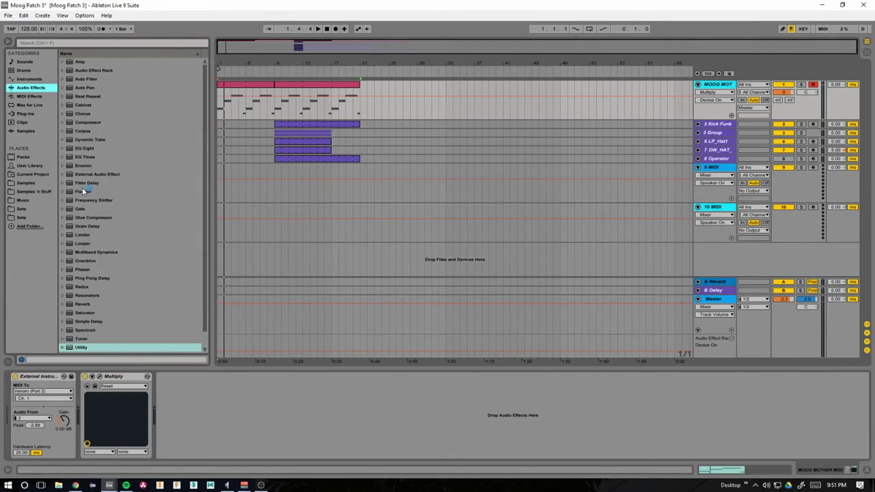
{"action": "mouse_move", "coordinate": [82, 192]}
{"action": "left_mouse_down"}
{"action": "mouse_move", "coordinate": [105, 210]}
{"action": "mouse_move", "coordinate": [166, 407]}
{"action": "left_mouse_up"}
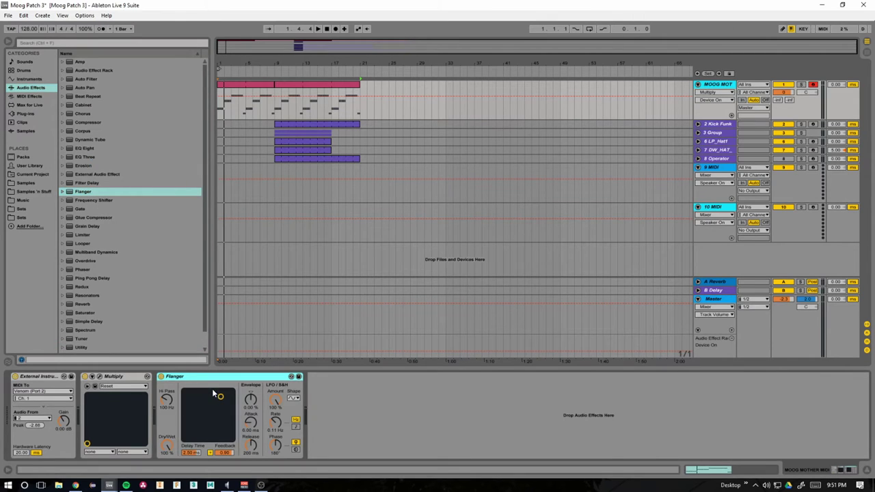
{"action": "left_click_drag", "start_coordinate": [170, 449], "coordinate": [170, 475]}
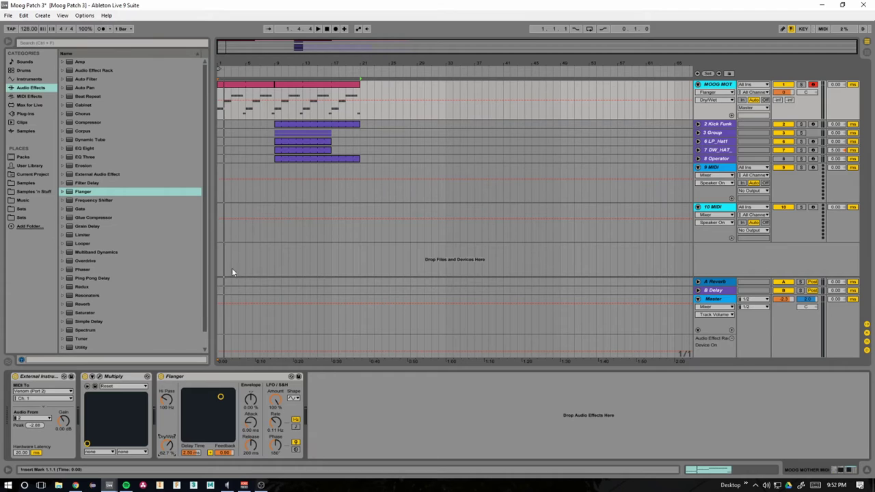
Play the flanged Moog track and lower its track volume to -2.7 dB.
{"action": "key", "text": "space"}
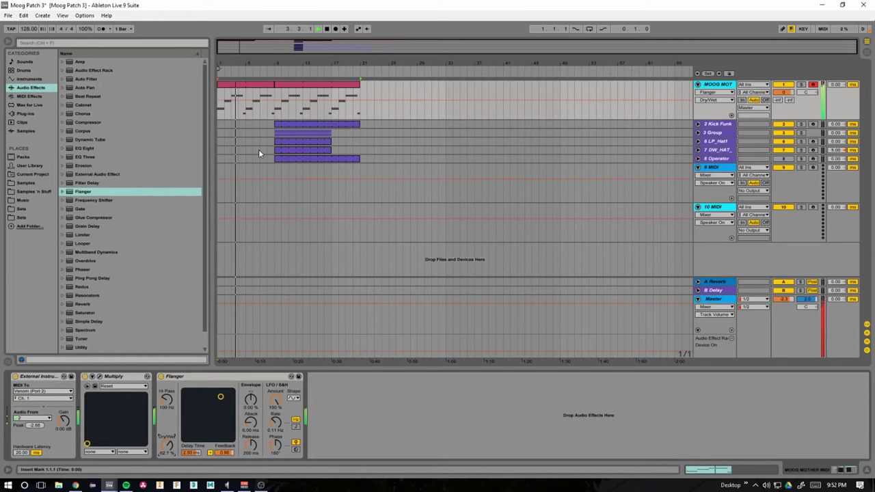
{"action": "left_click", "coordinate": [786, 92]}
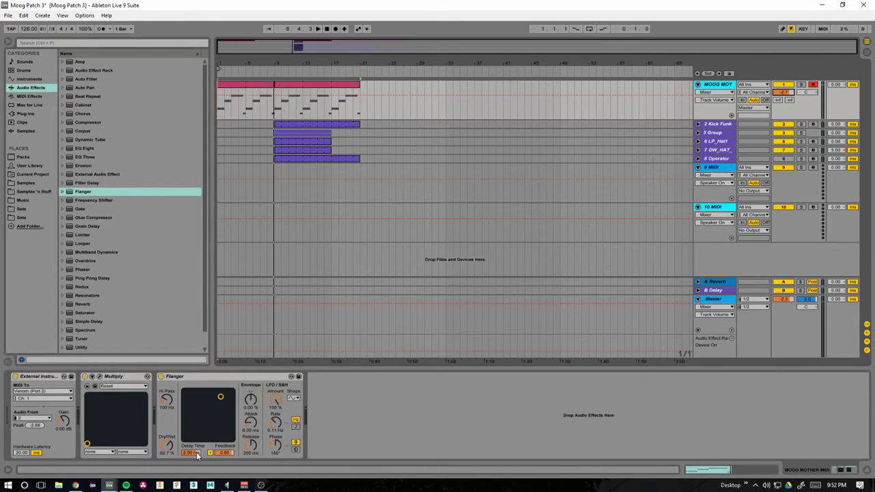
Set the Flanger's Delay Time to 1.50 ms and Feedback to 0.50, and invert its polarity.
{"action": "left_click", "coordinate": [194, 453]}
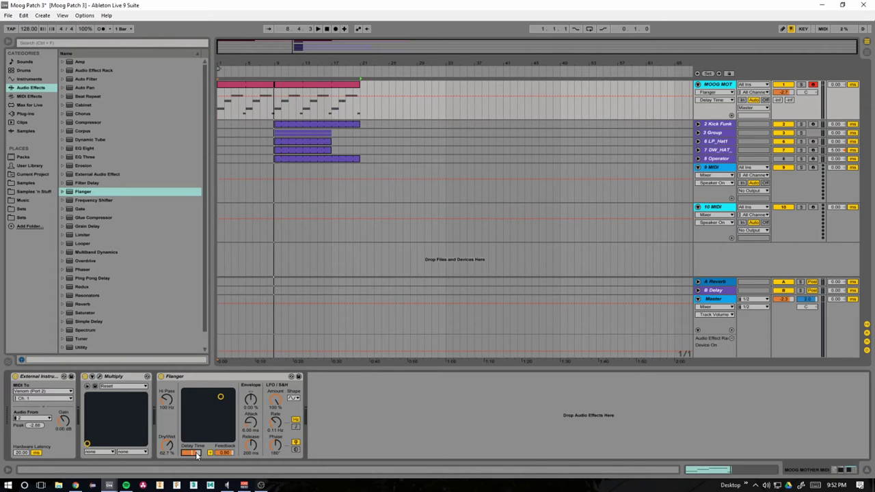
{"action": "left_click_drag", "start_coordinate": [196, 455], "coordinate": [196, 465]}
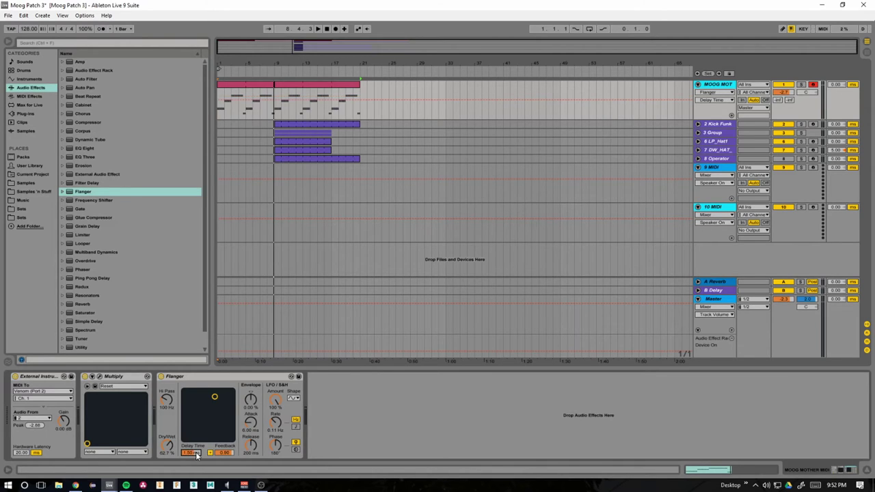
{"action": "left_click", "coordinate": [231, 453]}
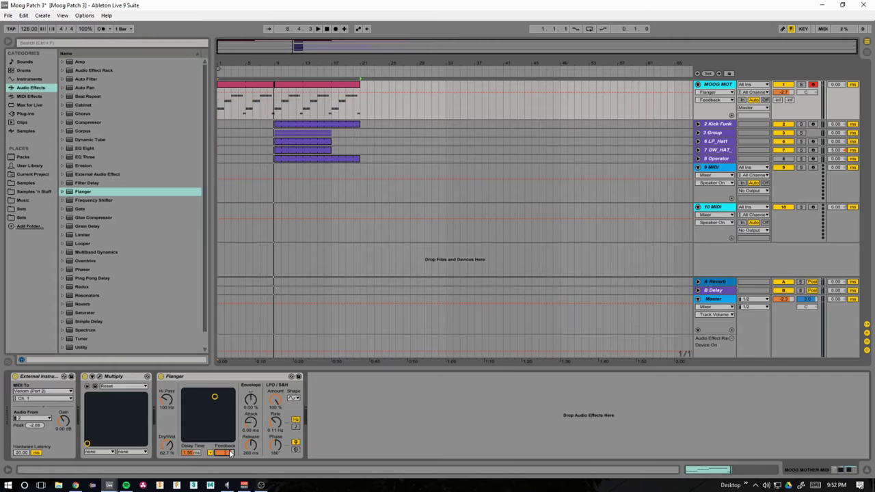
{"action": "left_click_drag", "start_coordinate": [230, 453], "coordinate": [230, 461]}
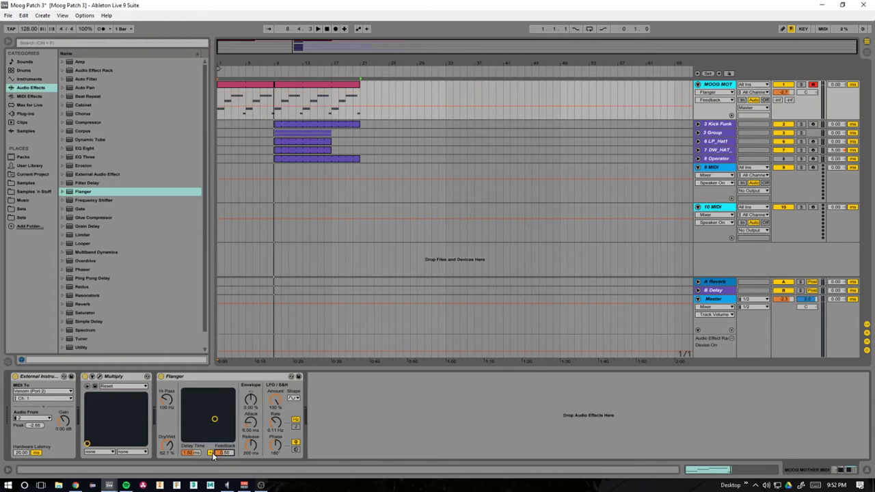
{"action": "left_click", "coordinate": [210, 454]}
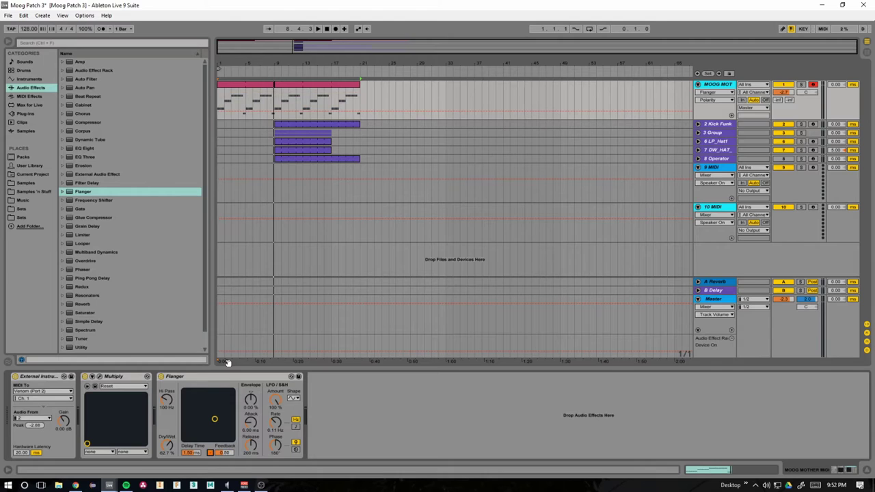
Switch the Flanger's LFO to tempo-synced rate, adjust the synced rate, and play the Moog track from the beginning.
{"action": "left_click", "coordinate": [296, 428]}
{"action": "left_click", "coordinate": [276, 423]}
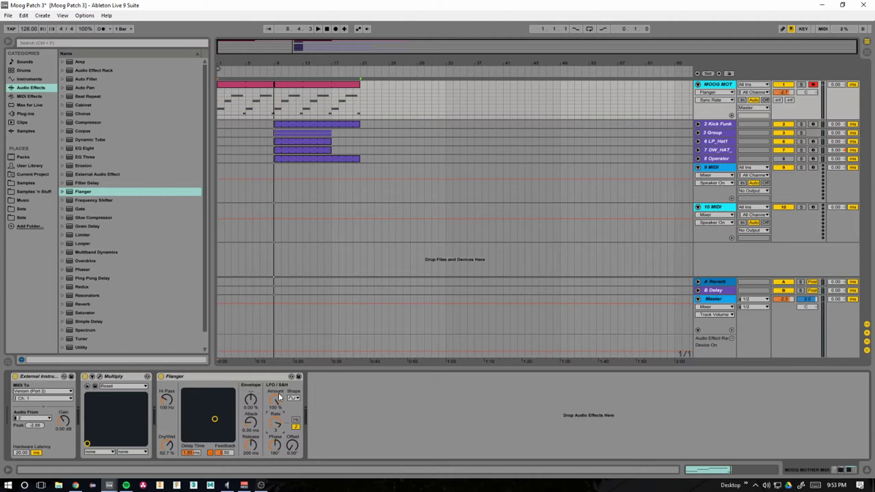
{"action": "left_click", "coordinate": [220, 111]}
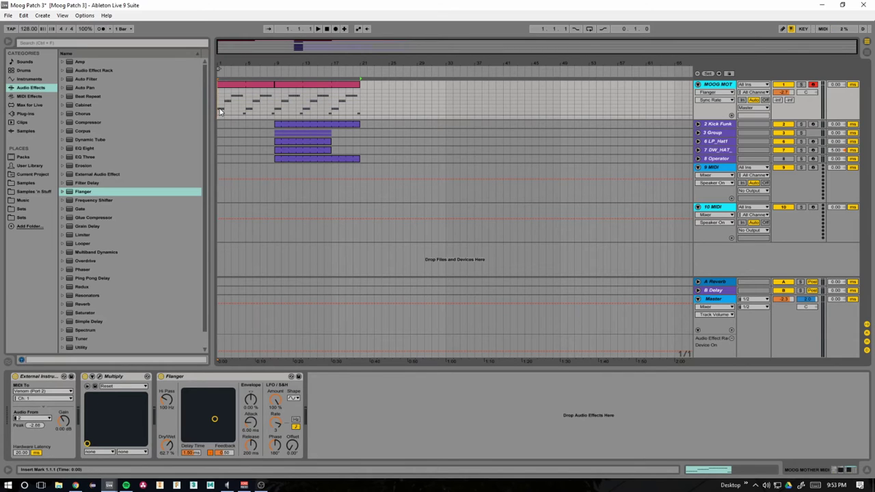
{"action": "key", "text": "space"}
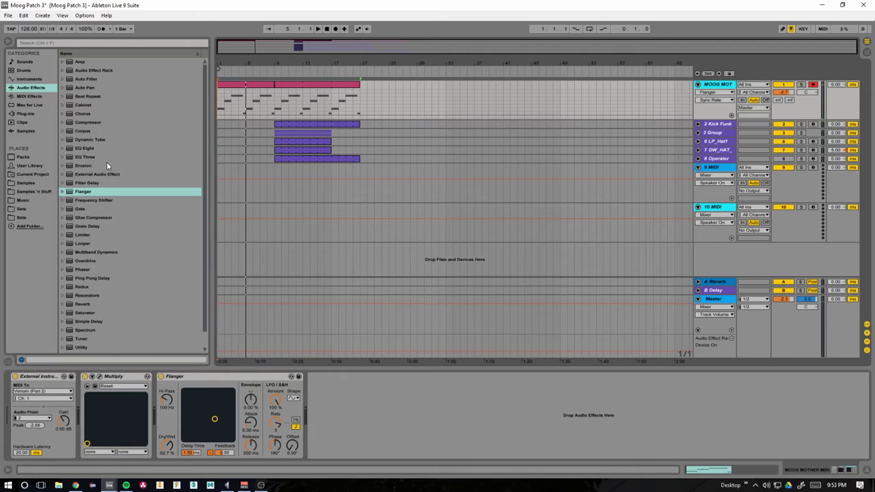
Add Reverb after the Flanger with Decay Time 2.64 s, Size 6.45 and Dry/Wet 37 %, and play the track from the beginning.
{"action": "scroll", "coordinate": [107, 161], "scroll_direction": "down", "scroll_amount": 2}
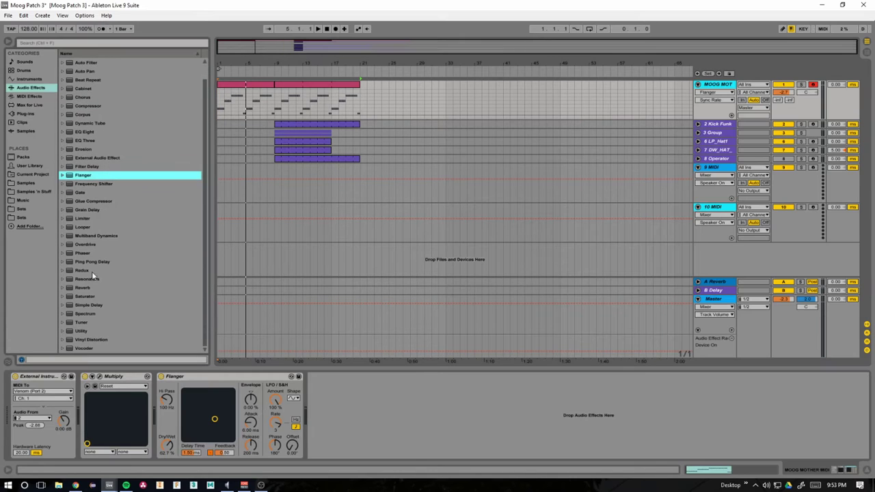
{"action": "left_click_drag", "start_coordinate": [83, 288], "coordinate": [319, 382]}
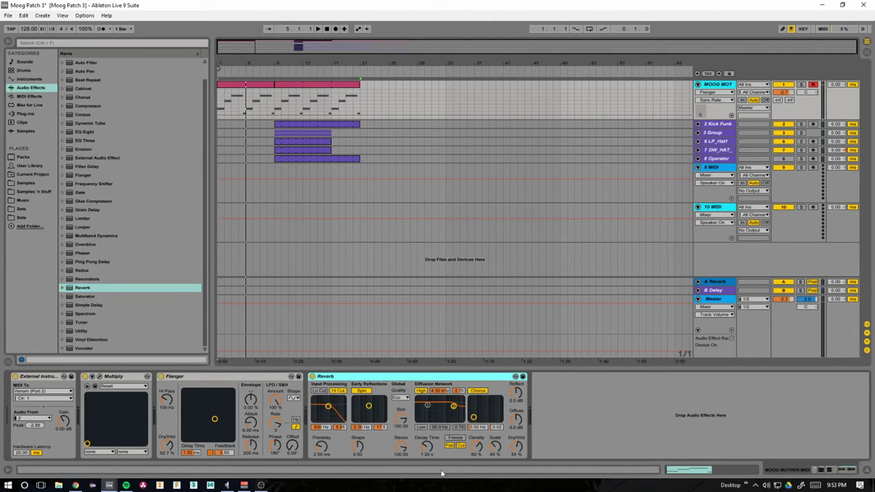
{"action": "left_click_drag", "start_coordinate": [429, 453], "coordinate": [429, 440]}
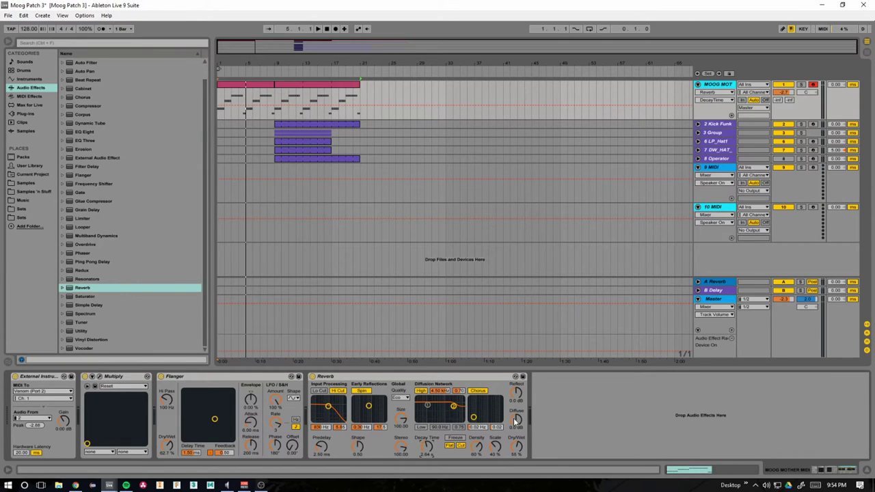
{"action": "left_click_drag", "start_coordinate": [430, 440], "coordinate": [401, 429]}
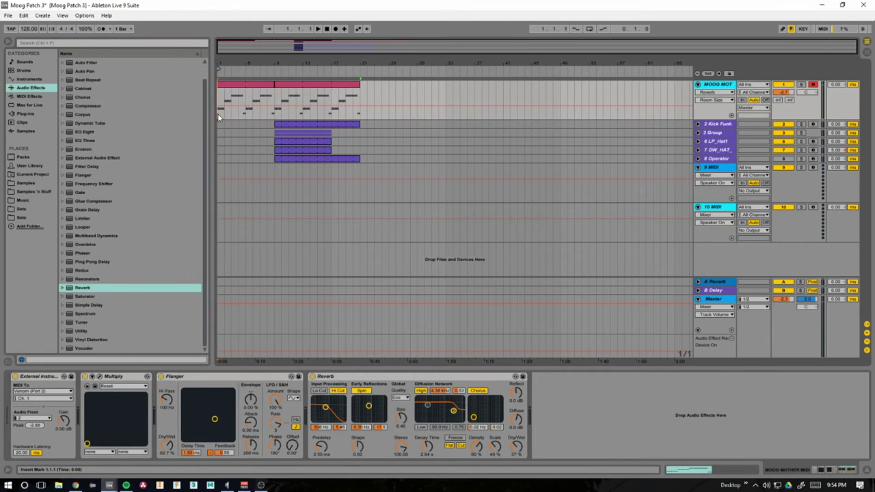
{"action": "key", "text": "space"}
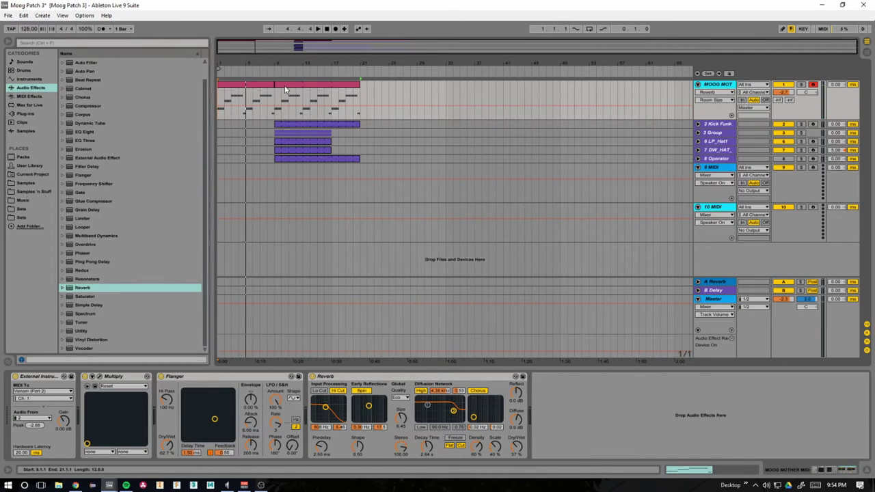
Open the Moog track's first clip in an enlarged note editor and set the velocity of all its notes to 127.
{"action": "left_click_drag", "start_coordinate": [270, 85], "coordinate": [217, 103]}
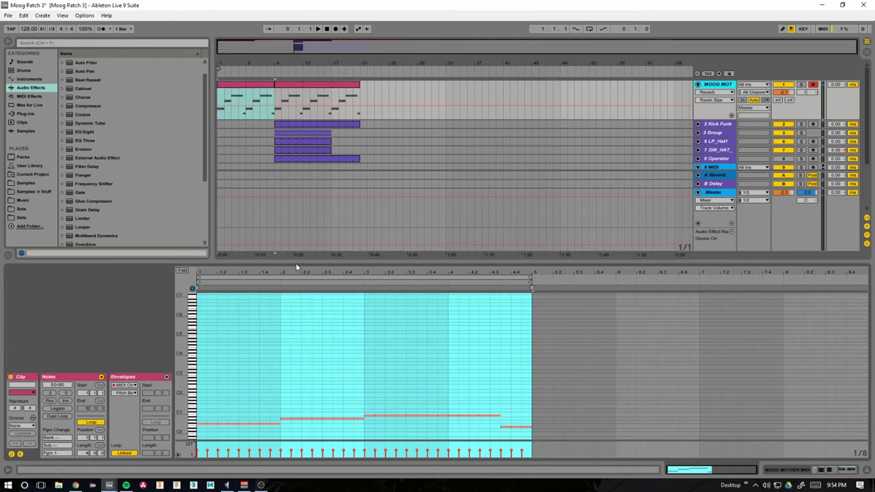
{"action": "left_click_drag", "start_coordinate": [299, 258], "coordinate": [299, 62]}
{"action": "mouse_move", "coordinate": [188, 289]}
{"action": "left_mouse_down"}
{"action": "mouse_move", "coordinate": [215, 290]}
{"action": "mouse_move", "coordinate": [215, 209]}
{"action": "left_mouse_up"}
{"action": "key", "text": "ctrl+a"}
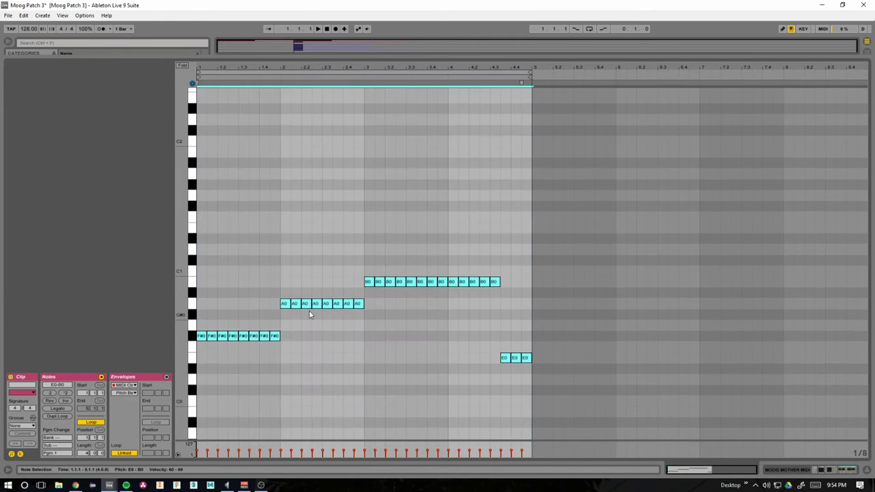
{"action": "left_click_drag", "start_coordinate": [314, 304], "coordinate": [314, 205]}
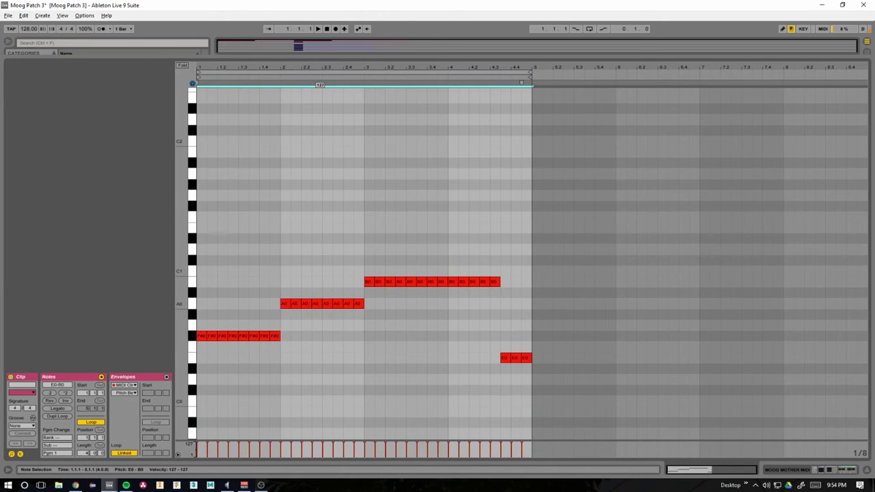
{"action": "left_click", "coordinate": [332, 331]}
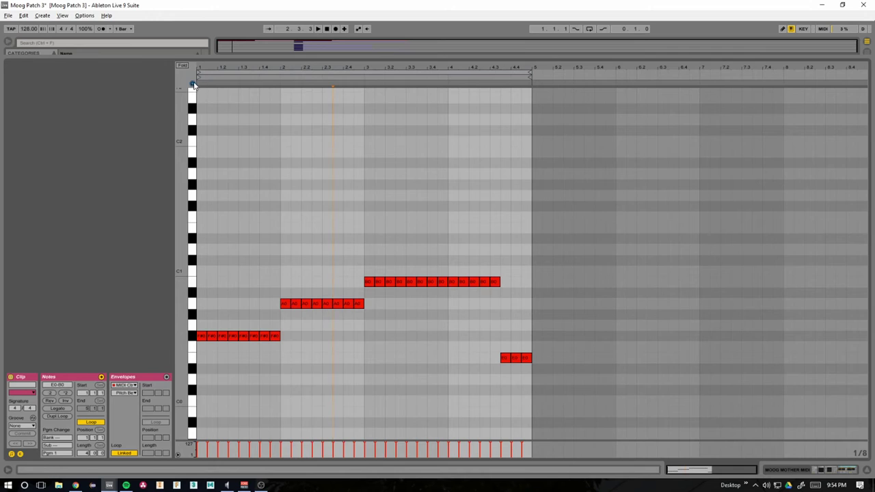
{"action": "key", "text": "End"}
{"action": "left_click", "coordinate": [495, 282]}
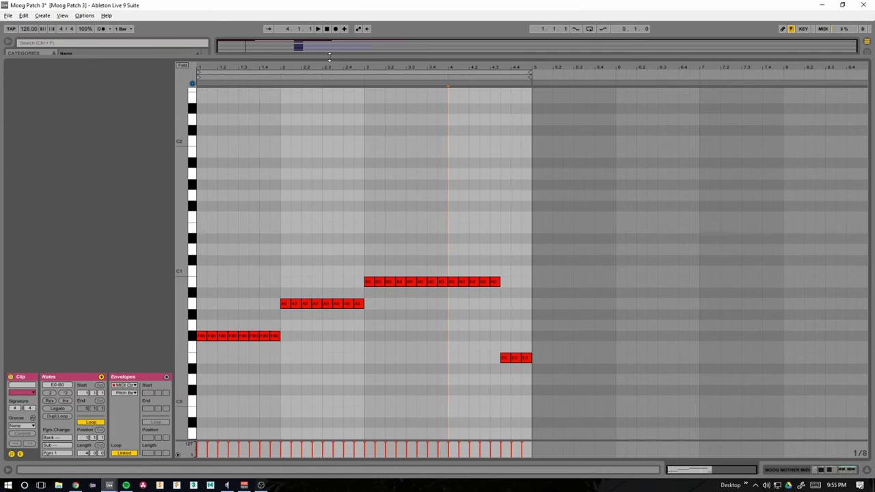
{"action": "left_click_drag", "start_coordinate": [289, 61], "coordinate": [289, 282]}
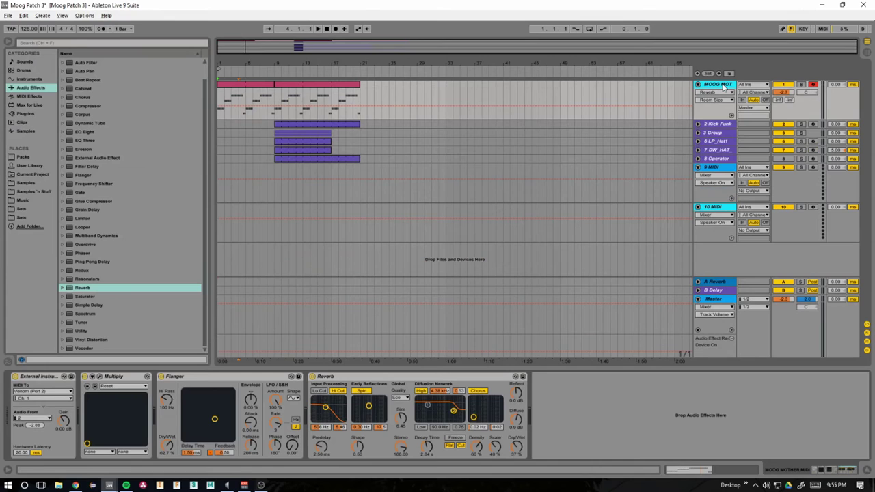
Add the Velocity MIDI effect ahead of the External Instrument on the Moog track.
{"action": "left_click", "coordinate": [31, 96]}
{"action": "left_click", "coordinate": [79, 124]}
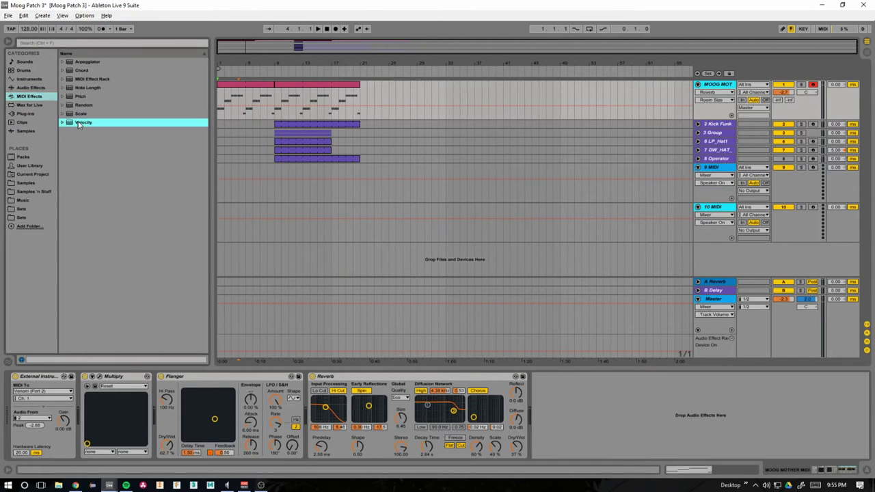
{"action": "left_click_drag", "start_coordinate": [45, 321], "coordinate": [25, 399]}
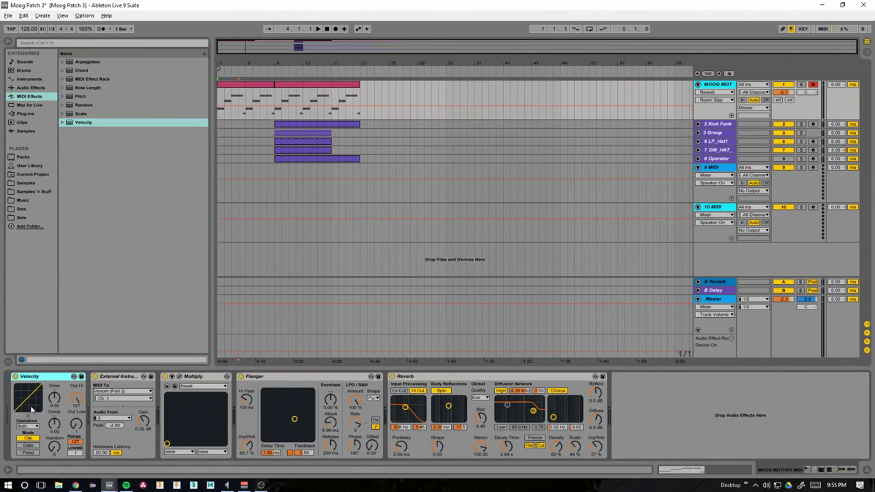
Adjust the Random amount of the Velocity effect, settling on a small variation.
{"action": "left_click_drag", "start_coordinate": [54, 446], "coordinate": [54, 438]}
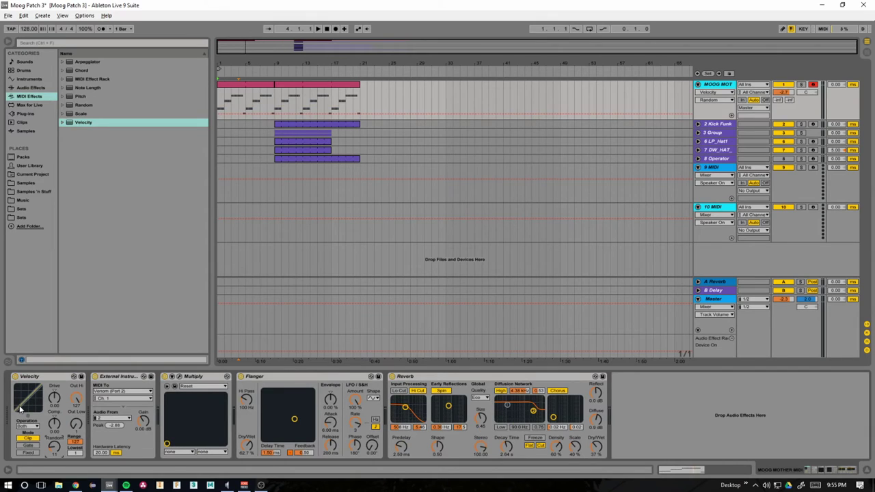
{"action": "left_click_drag", "start_coordinate": [41, 443], "coordinate": [41, 418]}
{"action": "left_click_drag", "start_coordinate": [54, 453], "coordinate": [55, 459]}
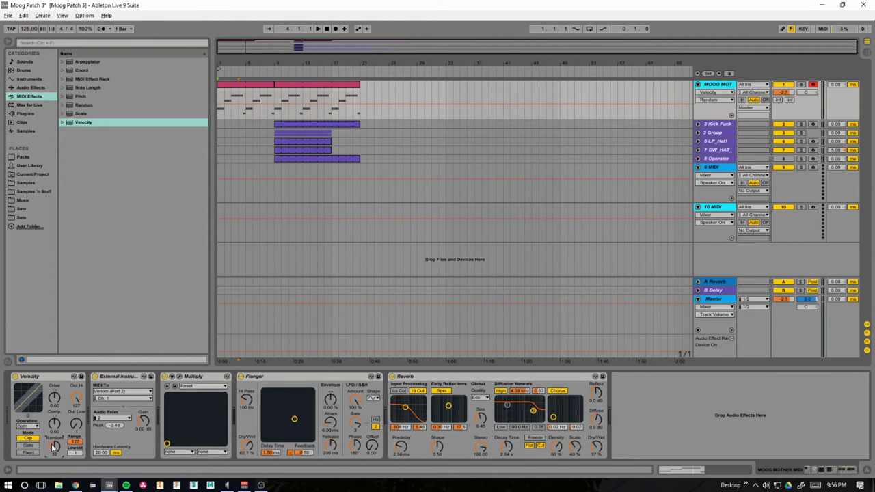
{"action": "left_click_drag", "start_coordinate": [55, 447], "coordinate": [55, 453]}
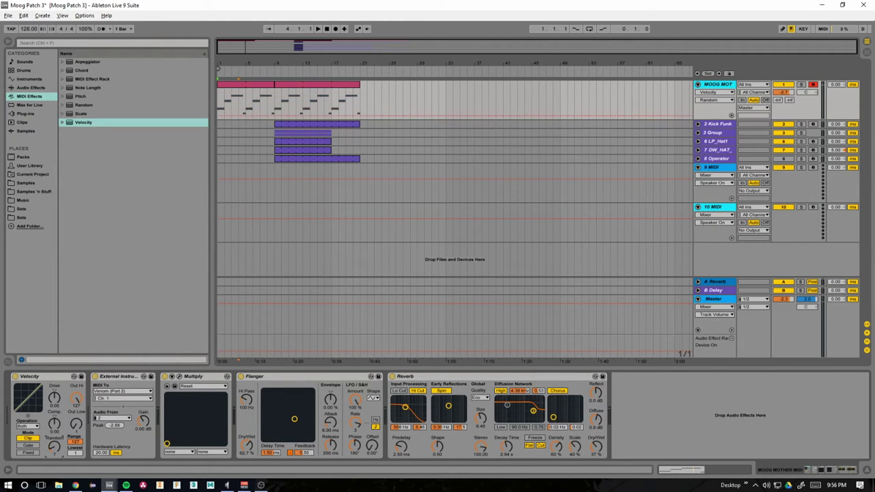
Lower the velocity of all notes in the Moog track's first clip during playback, and return to the track's device chain.
{"action": "double_click", "coordinate": [220, 110]}
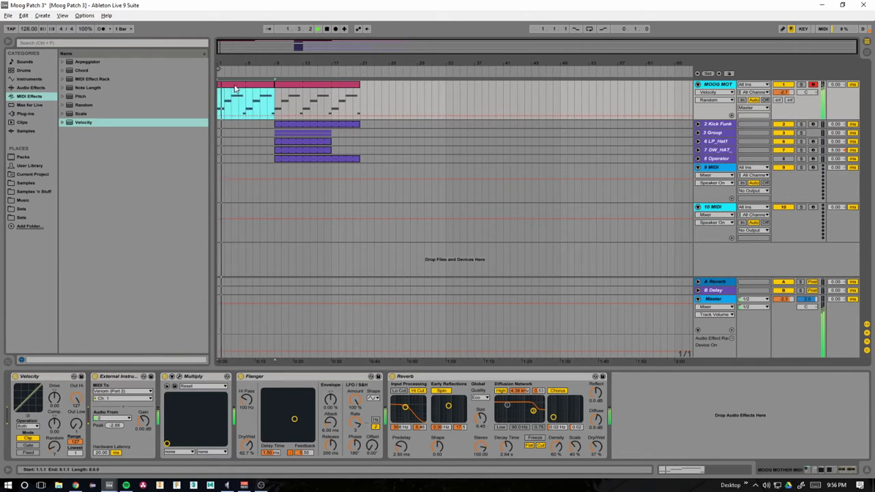
{"action": "scroll", "coordinate": [349, 351], "scroll_direction": "down", "scroll_amount": 5}
{"action": "left_click", "coordinate": [357, 390]}
{"action": "key", "text": "ctrl+a"}
{"action": "left_click", "coordinate": [351, 328]}
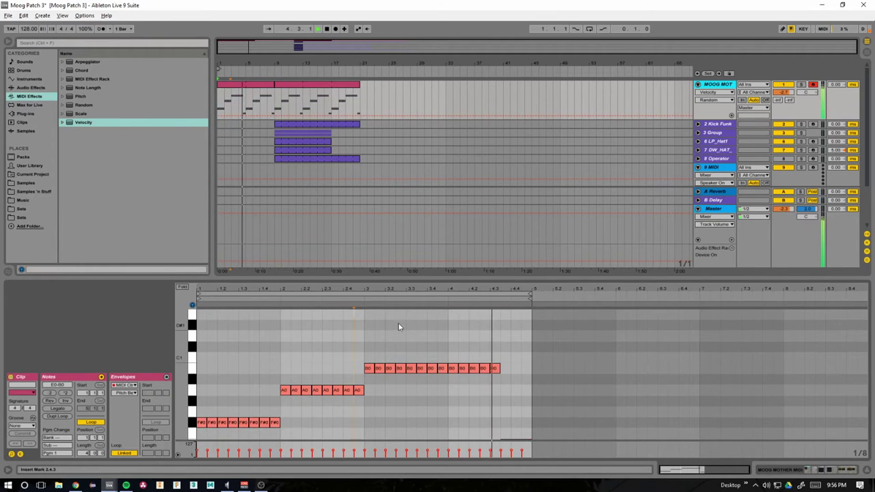
{"action": "left_click", "coordinate": [716, 87]}
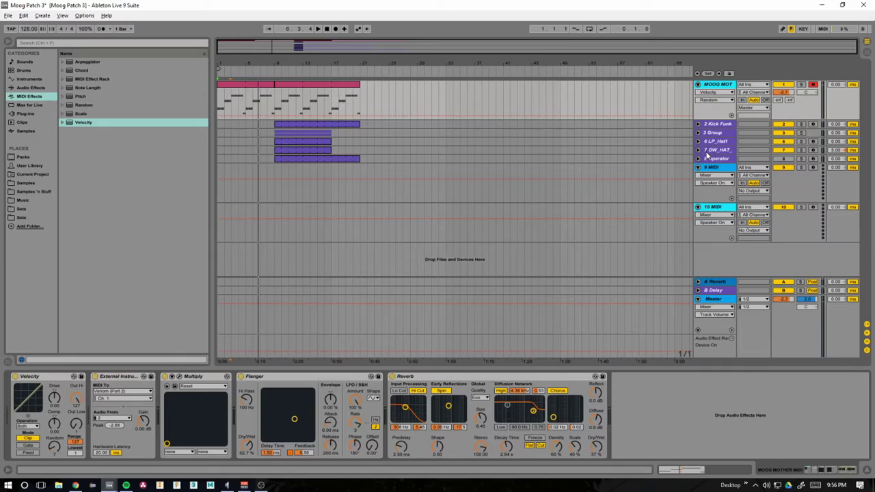
Examine the 8 Operator track's instrument and open its clip to inspect the repeating C3 notes.
{"action": "left_click", "coordinate": [716, 160]}
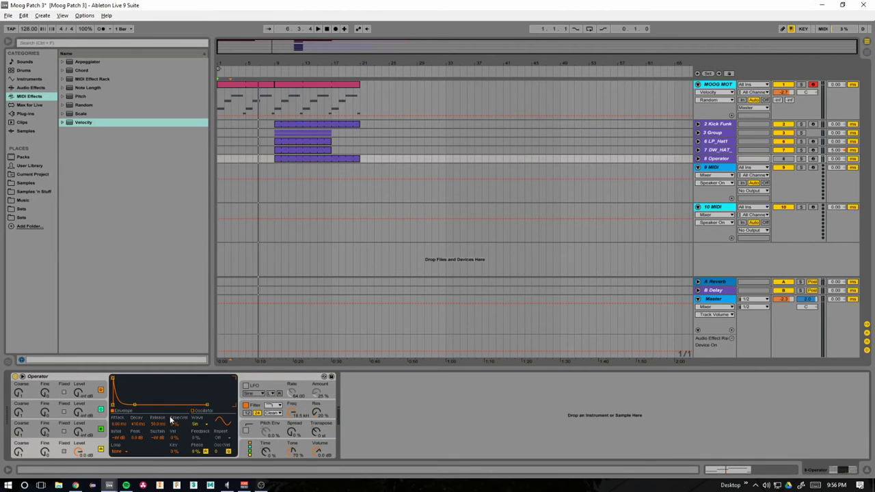
{"action": "double_click", "coordinate": [341, 162]}
{"action": "left_click_drag", "start_coordinate": [284, 383], "coordinate": [806, 325]}
{"action": "left_click", "coordinate": [780, 381]}
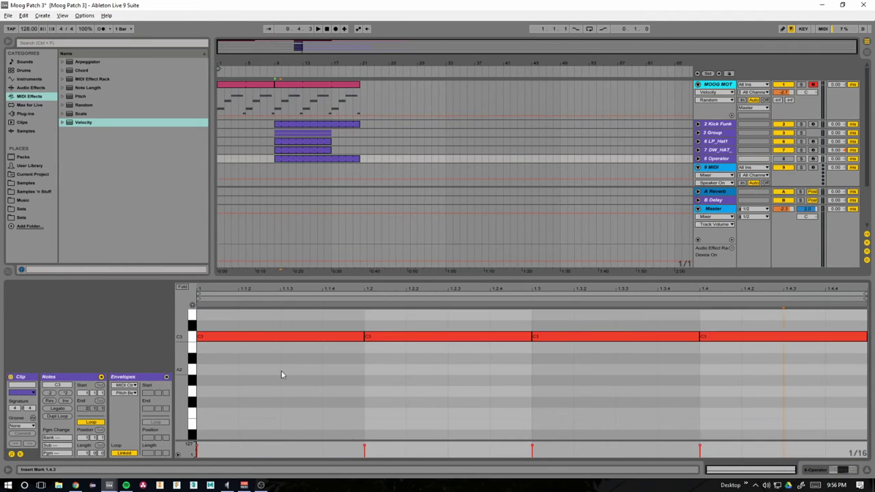
{"action": "left_click", "coordinate": [410, 358]}
{"action": "left_click", "coordinate": [322, 379]}
{"action": "left_click", "coordinate": [321, 336]}
{"action": "left_click_drag", "start_coordinate": [667, 377], "coordinate": [735, 260]}
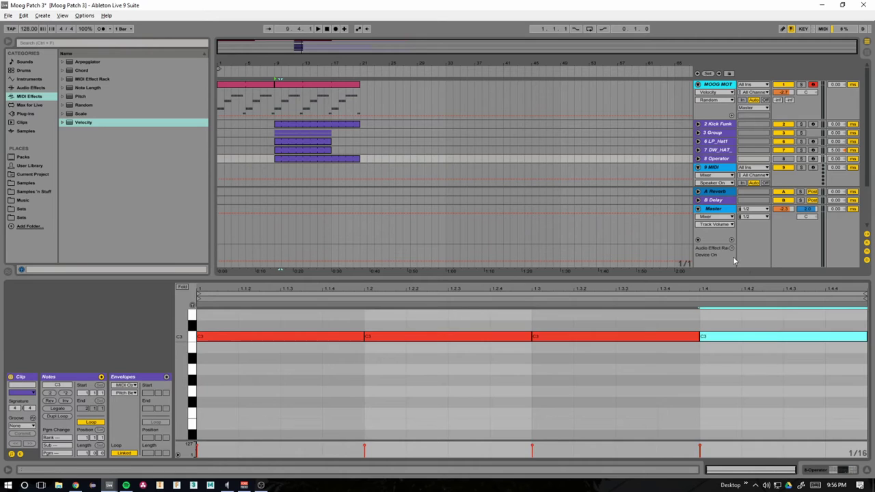
Add a Compressor after the Reverb on the Moog track.
{"action": "left_click", "coordinate": [709, 91]}
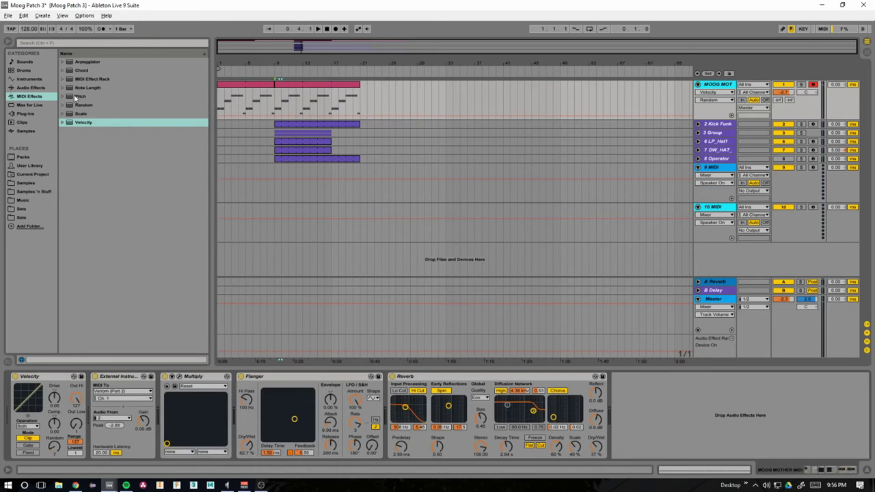
{"action": "left_click", "coordinate": [31, 88]}
{"action": "left_click_drag", "start_coordinate": [82, 106], "coordinate": [622, 360]}
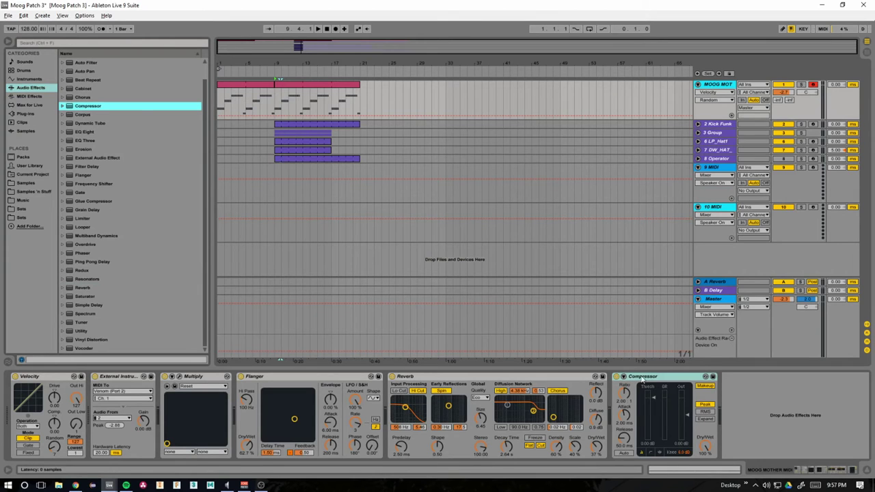
Sidechain the Compressor to 8-Operator and set an inf : 1 ratio with a threshold of about -36.5 dB.
{"action": "left_click", "coordinate": [622, 377]}
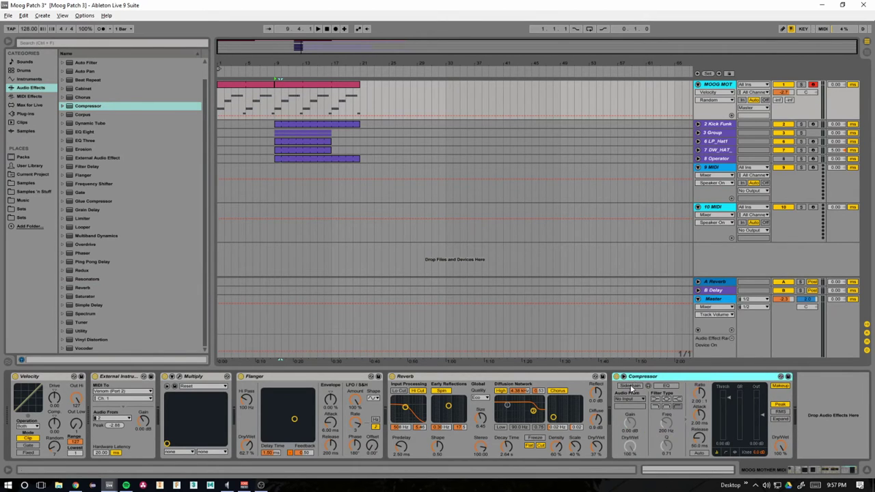
{"action": "left_click", "coordinate": [630, 386]}
{"action": "left_click", "coordinate": [639, 402]}
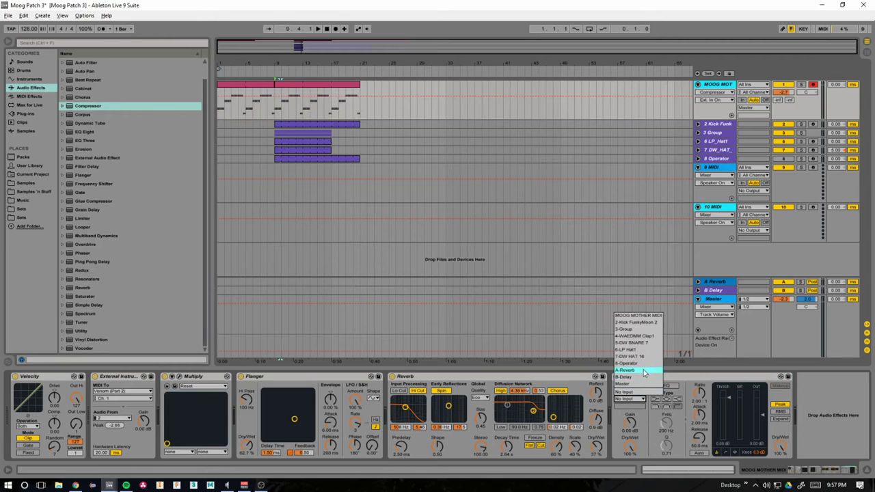
{"action": "left_click", "coordinate": [642, 369]}
{"action": "left_click_drag", "start_coordinate": [725, 427], "coordinate": [727, 430]}
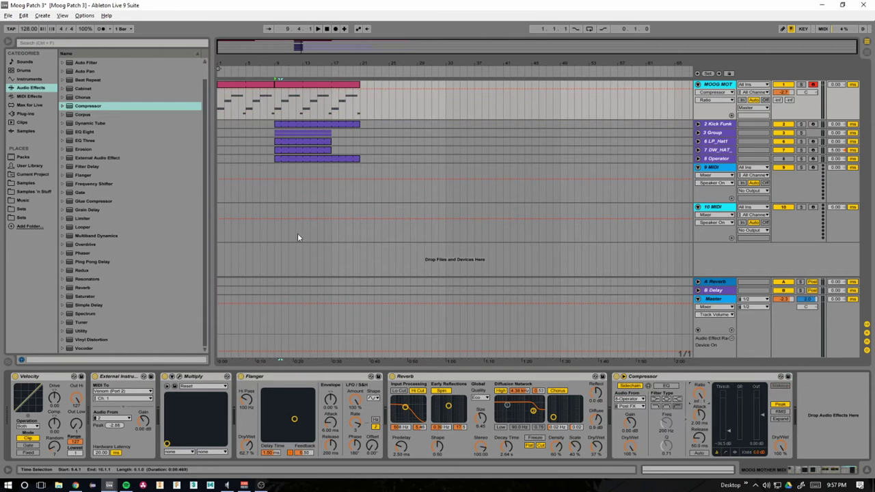
Open the Moog track's clip starting at bar 9 and raise the velocity of all its notes.
{"action": "left_click", "coordinate": [276, 108]}
{"action": "double_click", "coordinate": [310, 88]}
{"action": "left_click", "coordinate": [387, 395]}
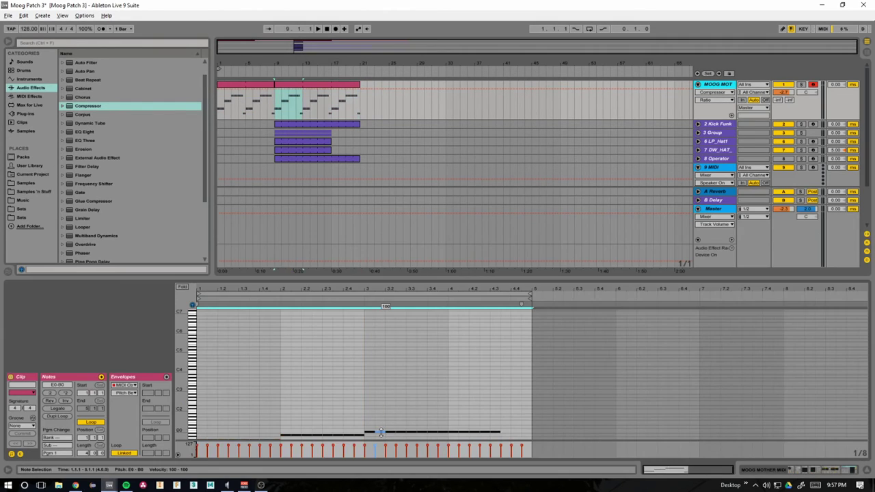
Play the arrangement from bar 9 and adjust the Moog track's Compressor threshold to about -35.3 dB while listening.
{"action": "left_click", "coordinate": [278, 120]}
{"action": "left_click", "coordinate": [286, 126]}
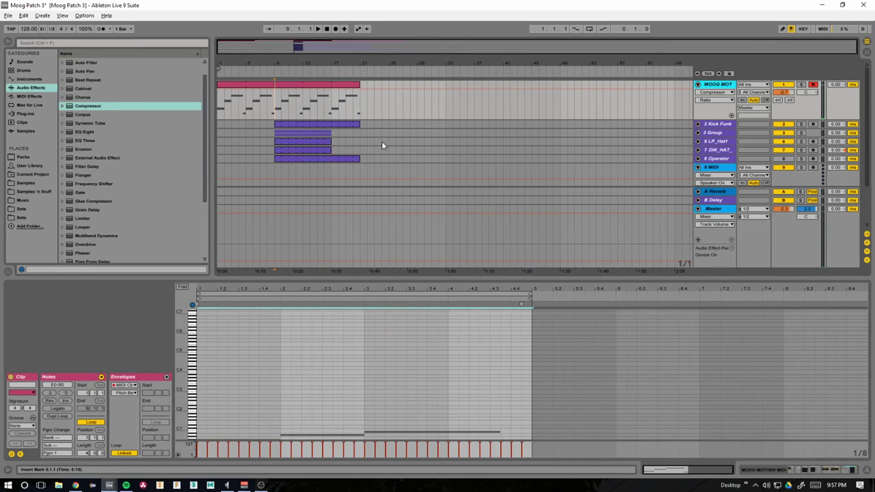
{"action": "left_click", "coordinate": [726, 85]}
{"action": "key", "text": "space"}
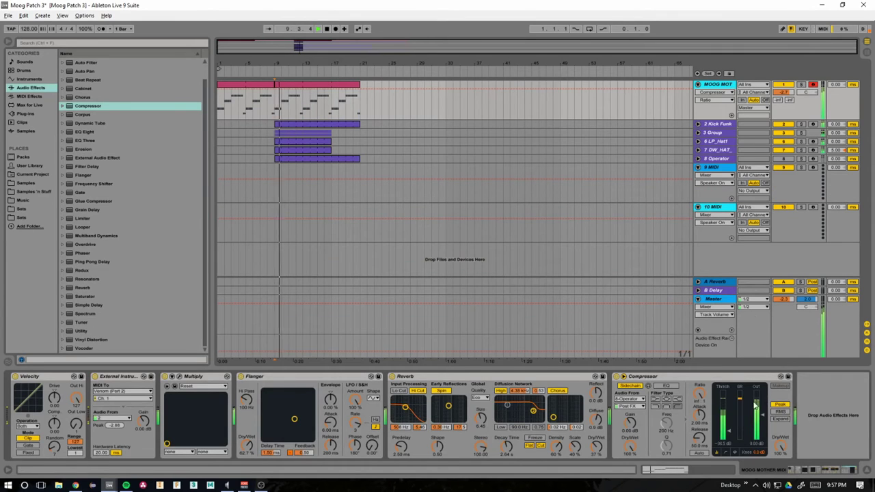
{"action": "left_click", "coordinate": [723, 404]}
{"action": "left_click_drag", "start_coordinate": [723, 403], "coordinate": [722, 434]}
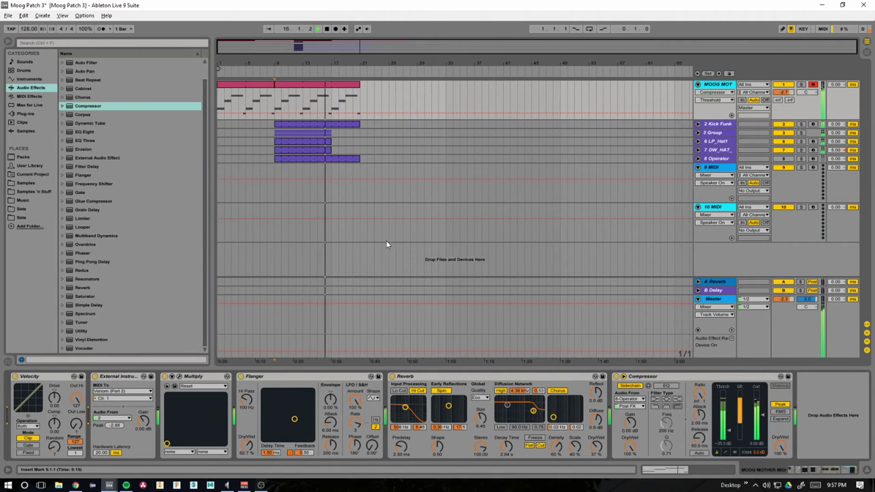
{"action": "key", "text": "space"}
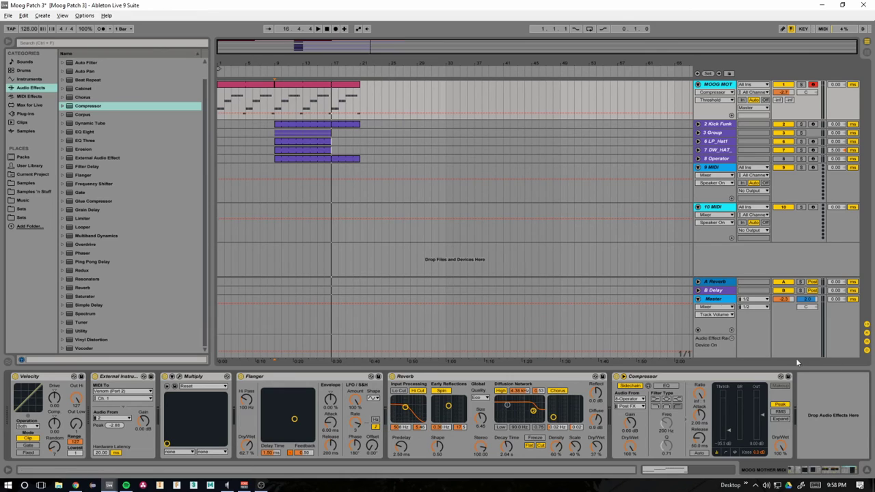
Insert EQ Eight between the Flanger and the Reverb and make its first band a low cut at about 76 Hz.
{"action": "mouse_move", "coordinate": [85, 132]}
{"action": "left_mouse_down"}
{"action": "mouse_move", "coordinate": [597, 388]}
{"action": "mouse_move", "coordinate": [394, 419]}
{"action": "left_mouse_up"}
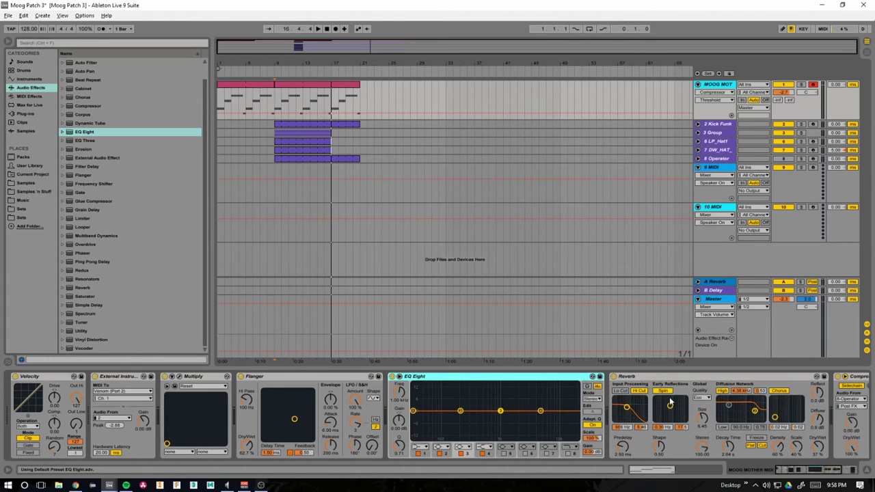
{"action": "left_click", "coordinate": [683, 384]}
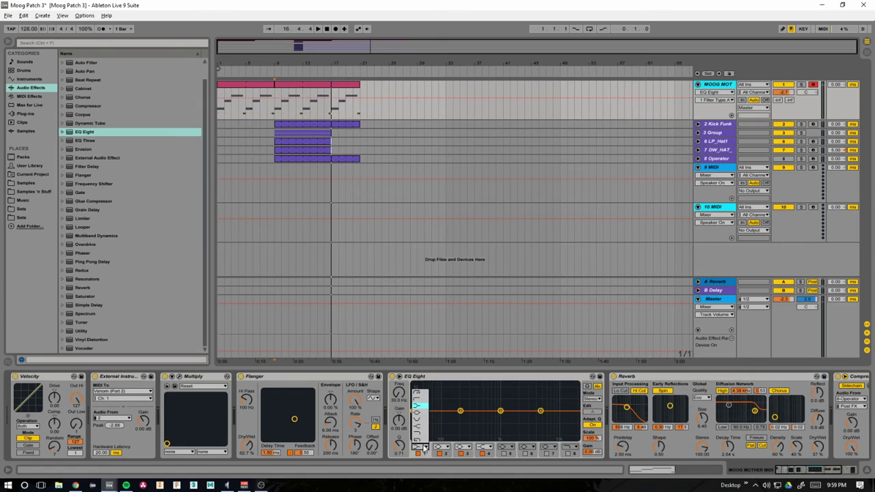
{"action": "left_click", "coordinate": [419, 399]}
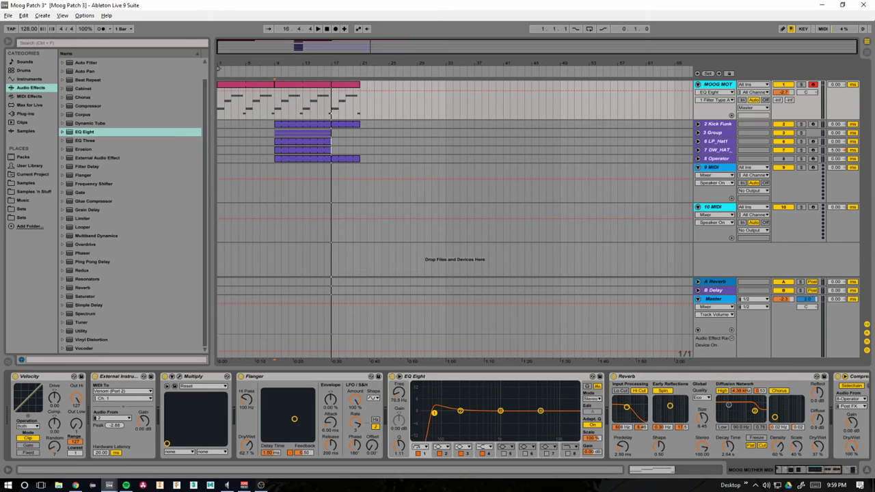
Shape EQ Eight with a slight band 2 dip near 520 Hz and a 4.34 dB band 3 boost at 1.32 kHz, and enable band 8.
{"action": "left_click_drag", "start_coordinate": [460, 413], "coordinate": [465, 414]}
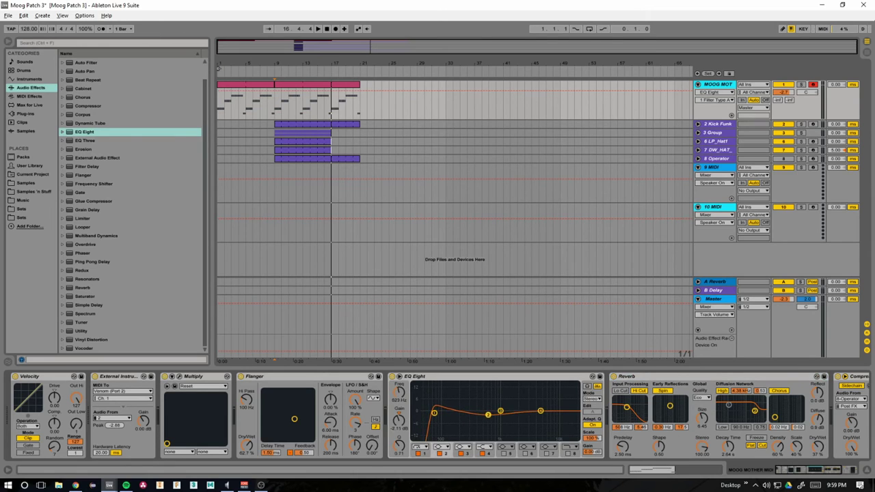
{"action": "left_click_drag", "start_coordinate": [541, 412], "coordinate": [507, 403]}
{"action": "left_click", "coordinate": [567, 453]}
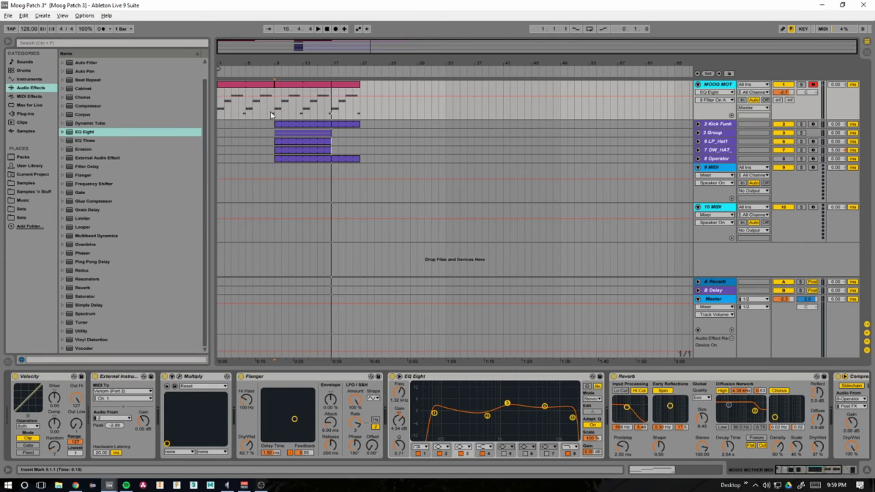
Play the arrangement from bar 9 to audition the equalized Moog bass with the drums.
{"action": "left_click", "coordinate": [292, 141]}
{"action": "key", "text": "space"}
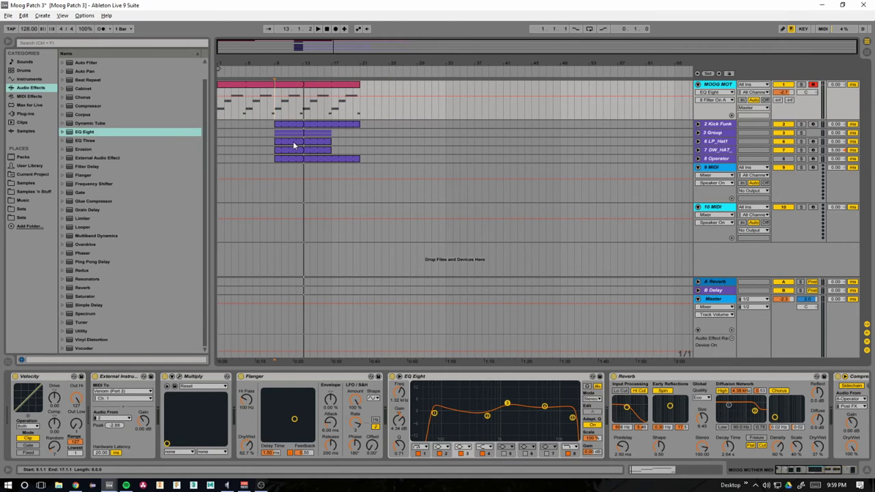
{"action": "key", "text": "space"}
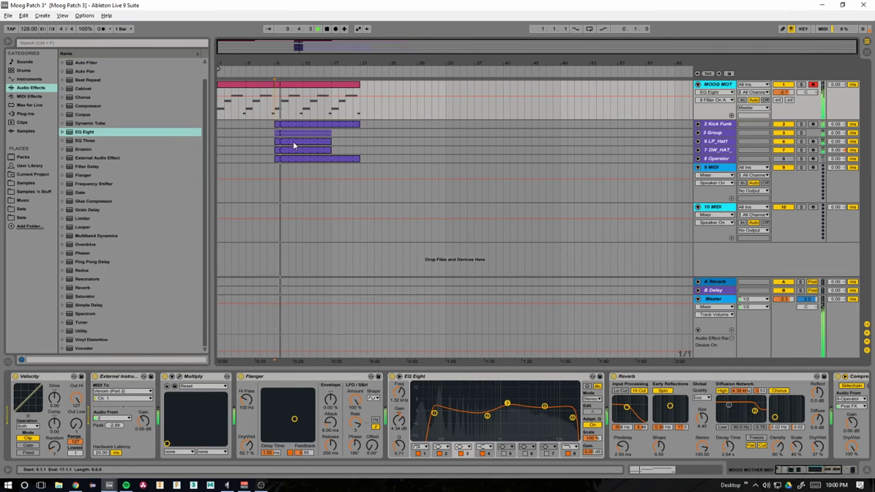